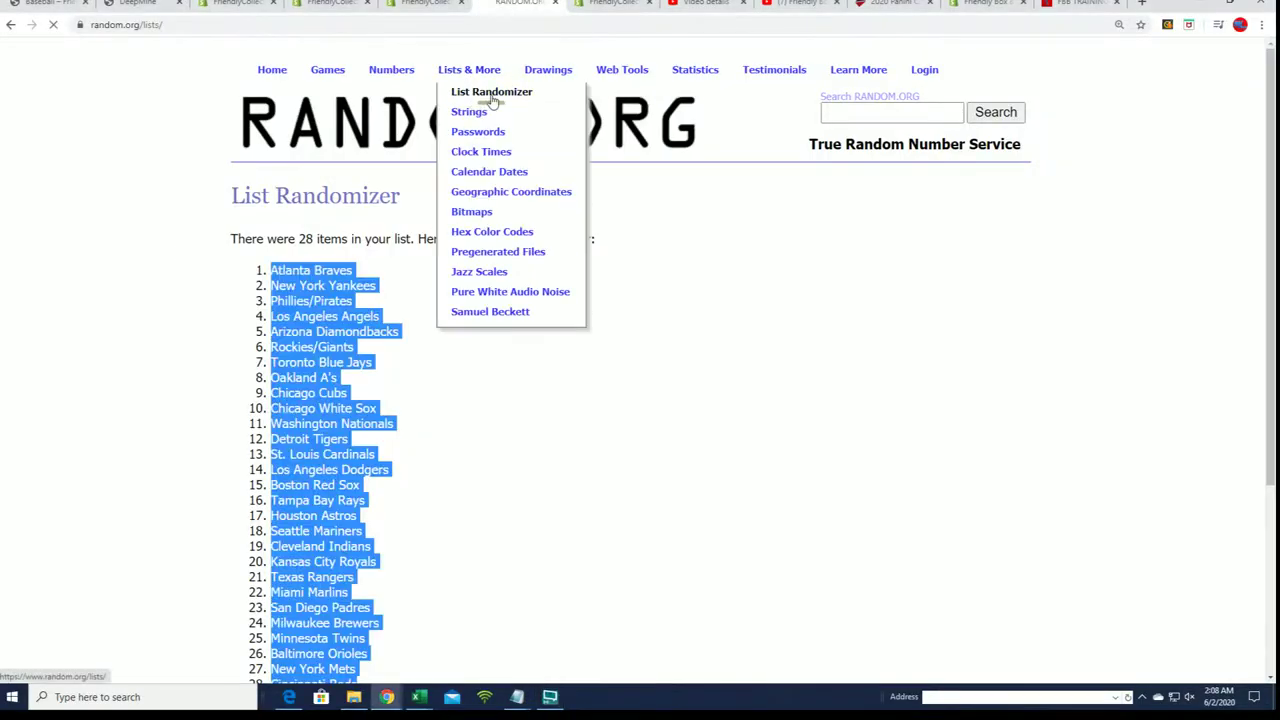
Step: Copy the 19 owner names from the notes into the List Randomizer's entry box
left_click(492, 92)
left_click(517, 697)
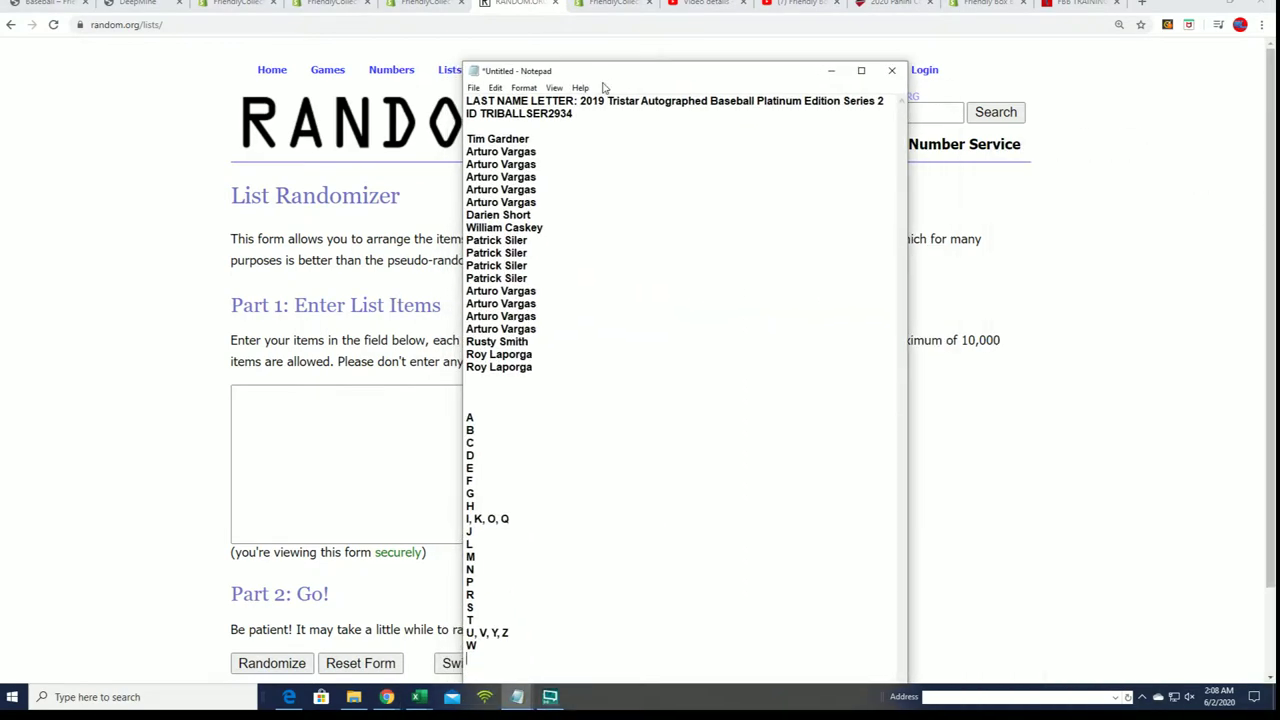
left_click_drag(524, 376, 455, 140)
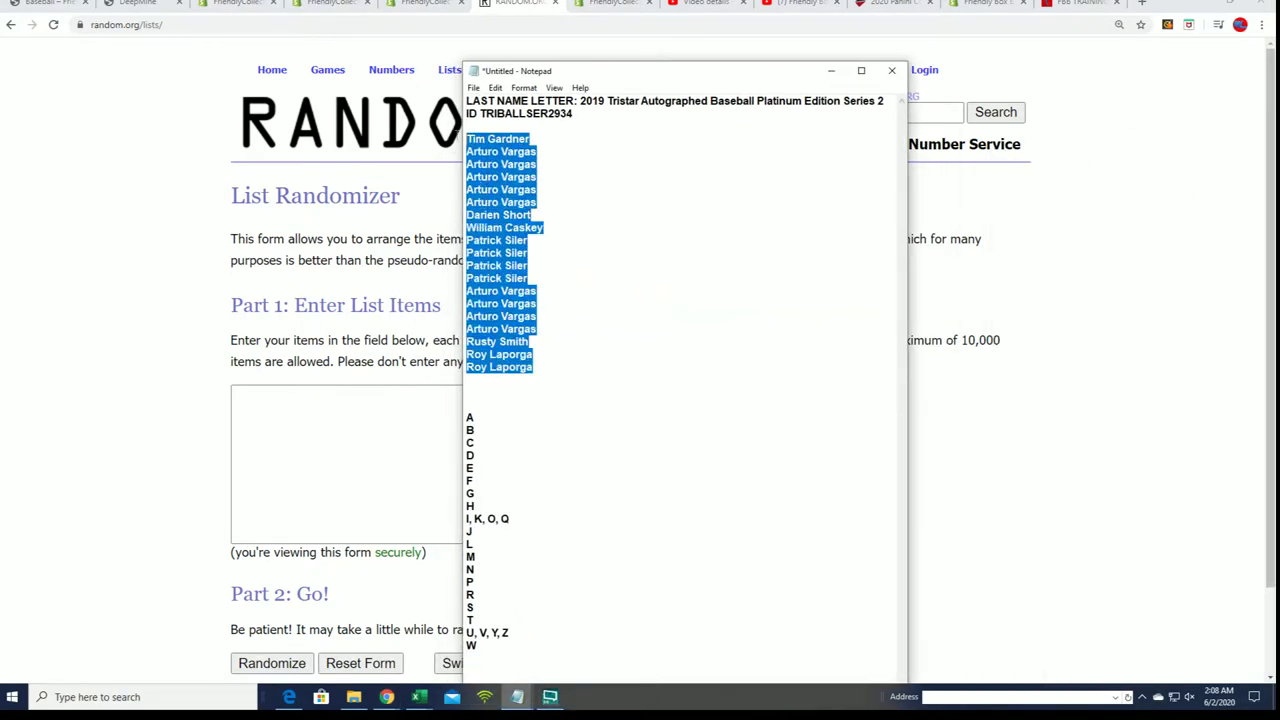
right_click(477, 151)
left_click(498, 195)
left_click(326, 391)
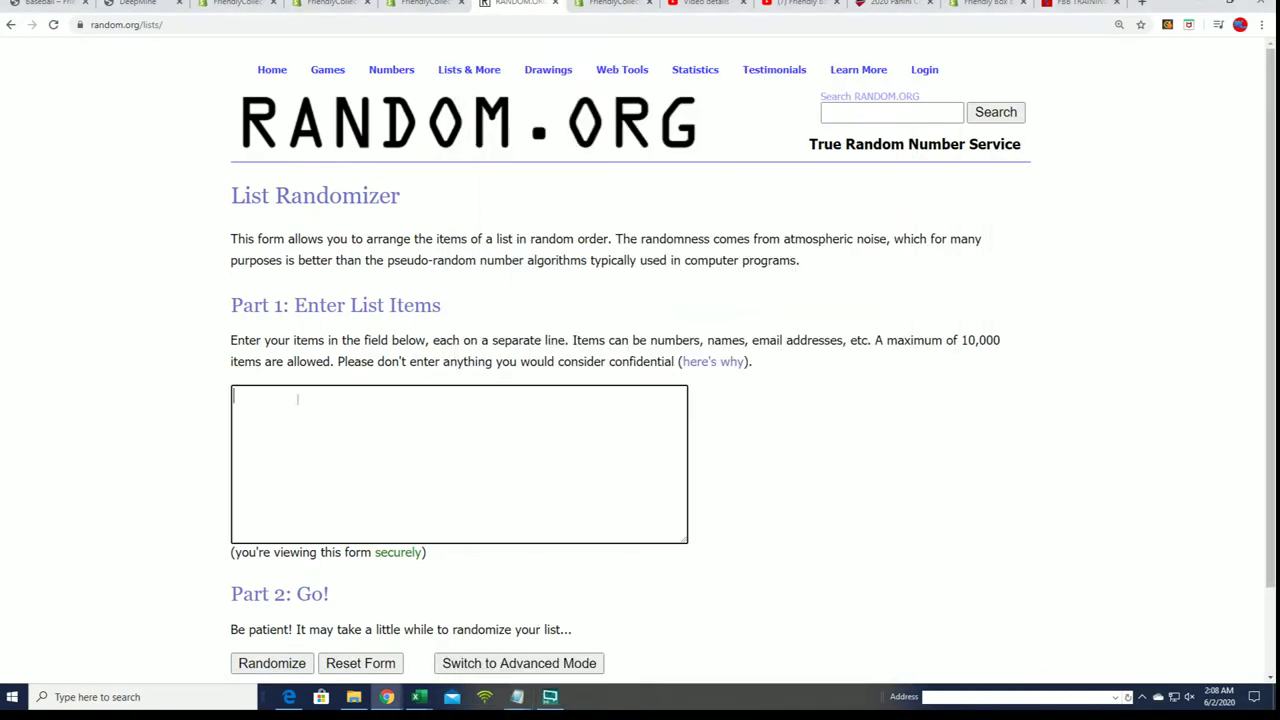
right_click(297, 402)
left_click(326, 506)
Step: Randomize the owner list, then reshuffle it with Again! for seven shuffles in total
scroll(780, 549, "down", 2)
left_click(268, 562)
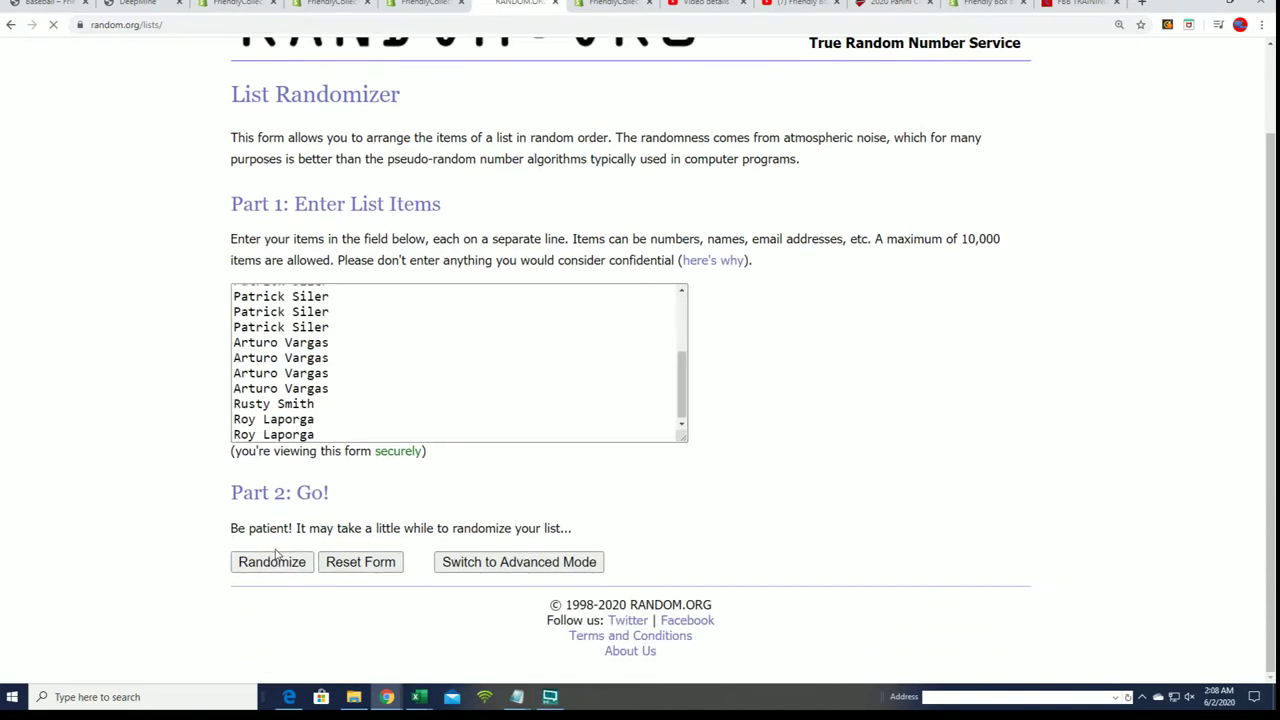
scroll(410, 480, "down", 3)
left_click(256, 561)
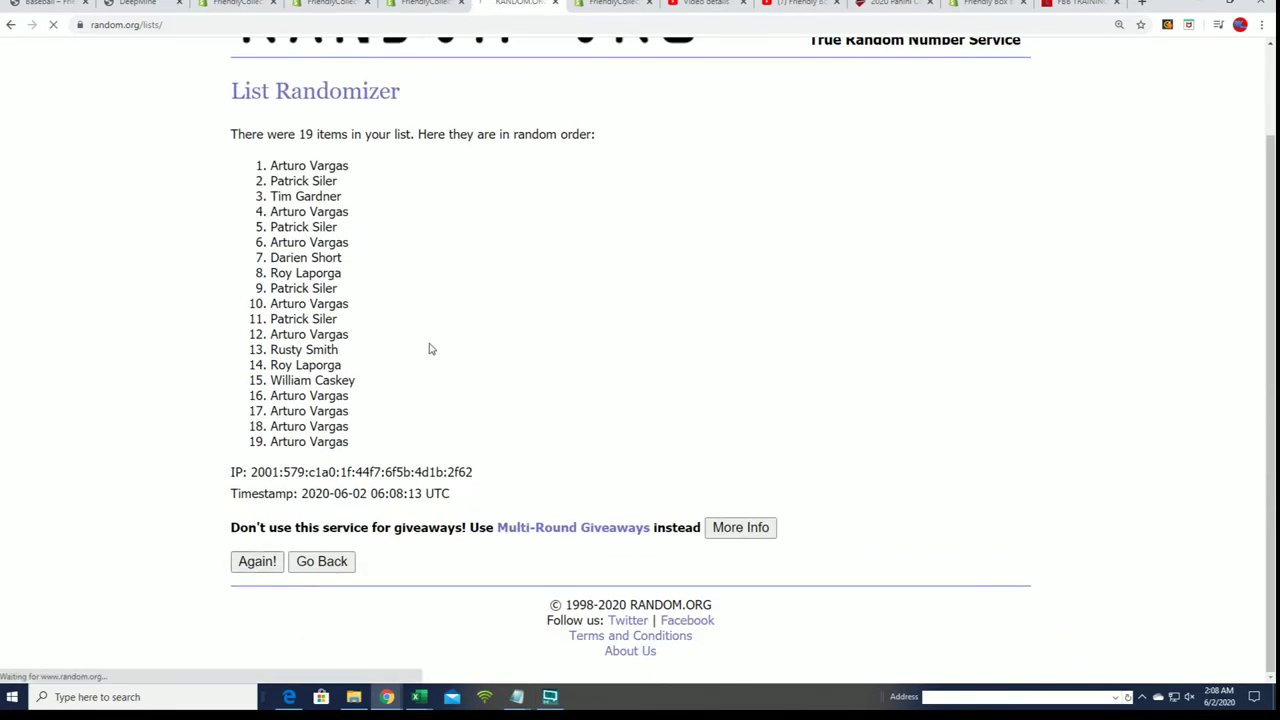
left_click(258, 562)
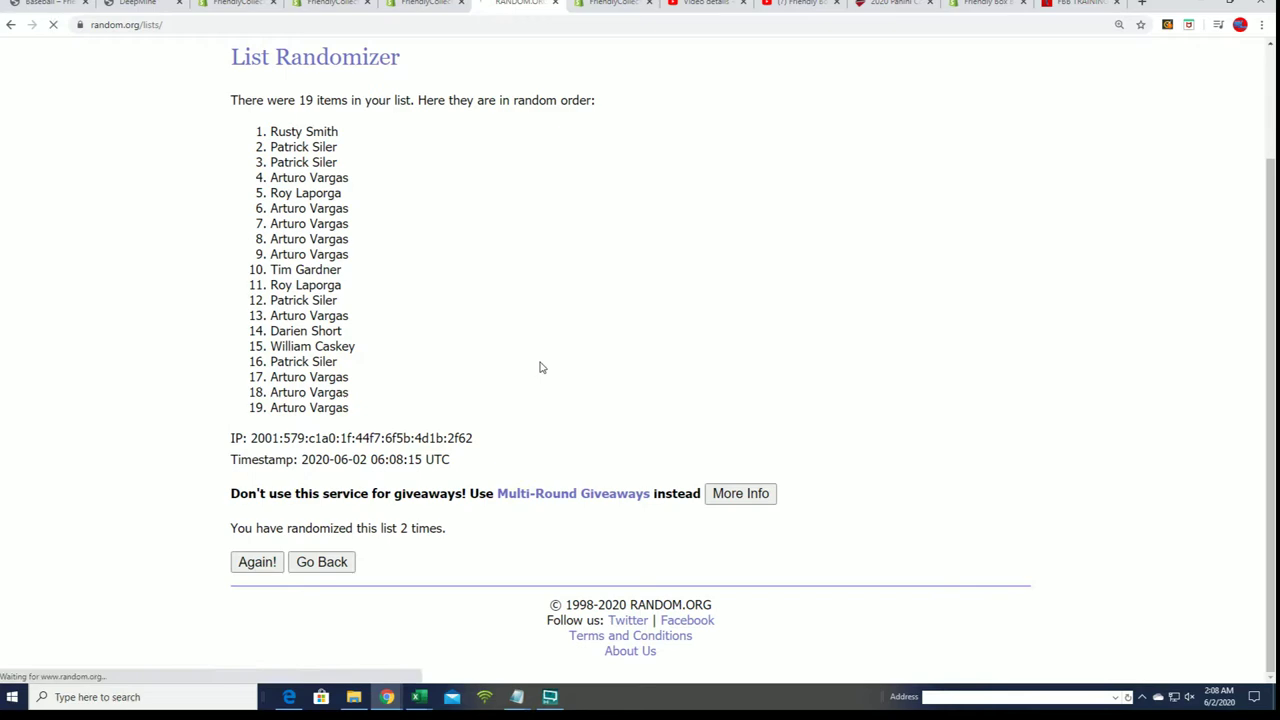
scroll(426, 451, "down", 2)
left_click(257, 562)
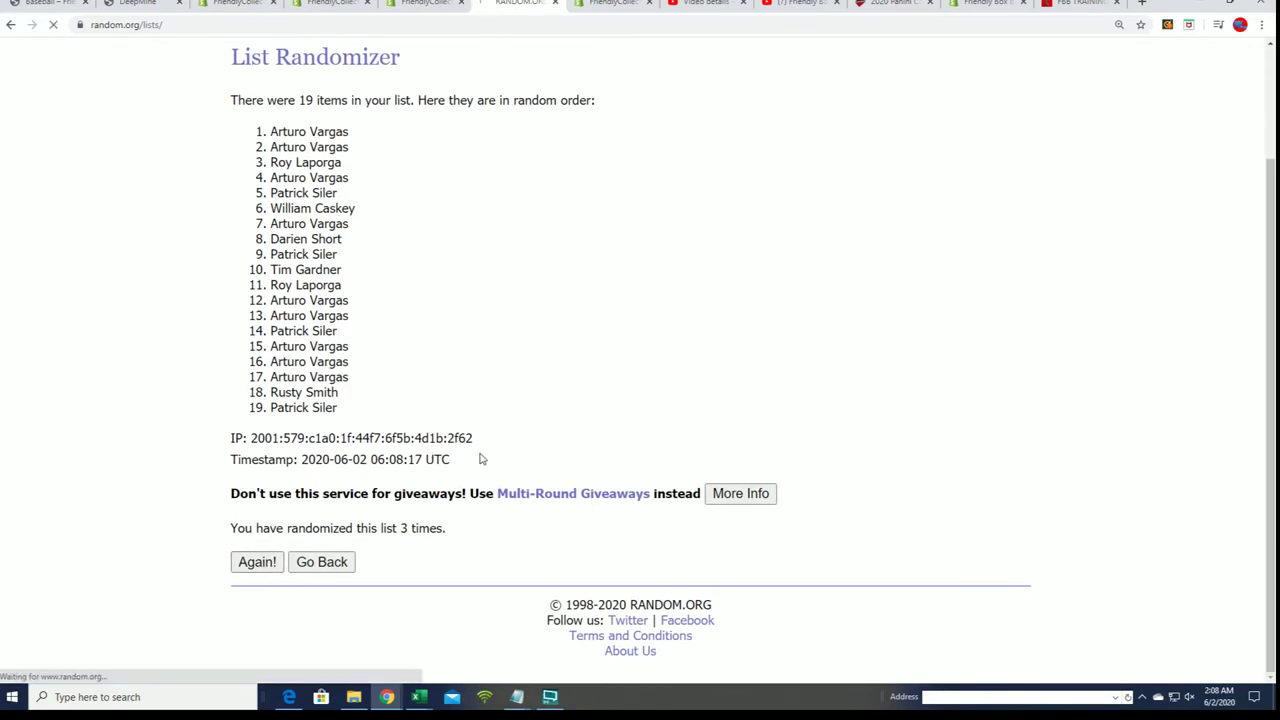
left_click(256, 562)
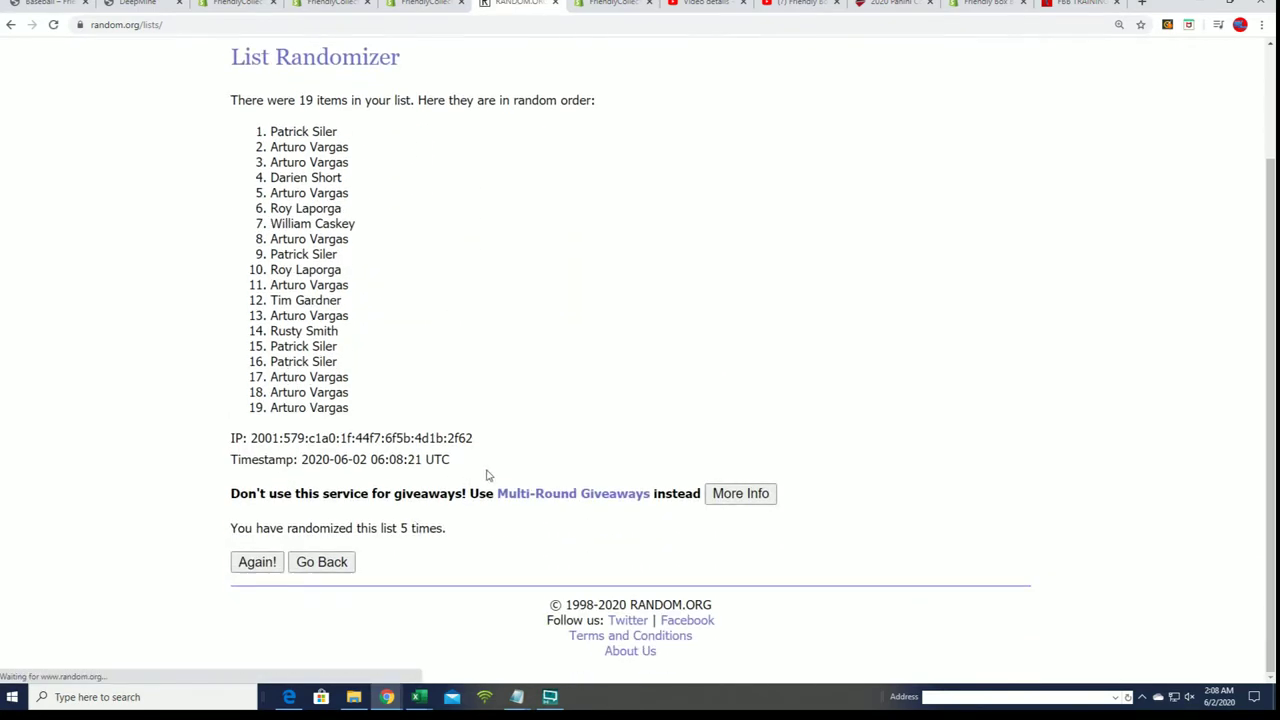
left_click(253, 562)
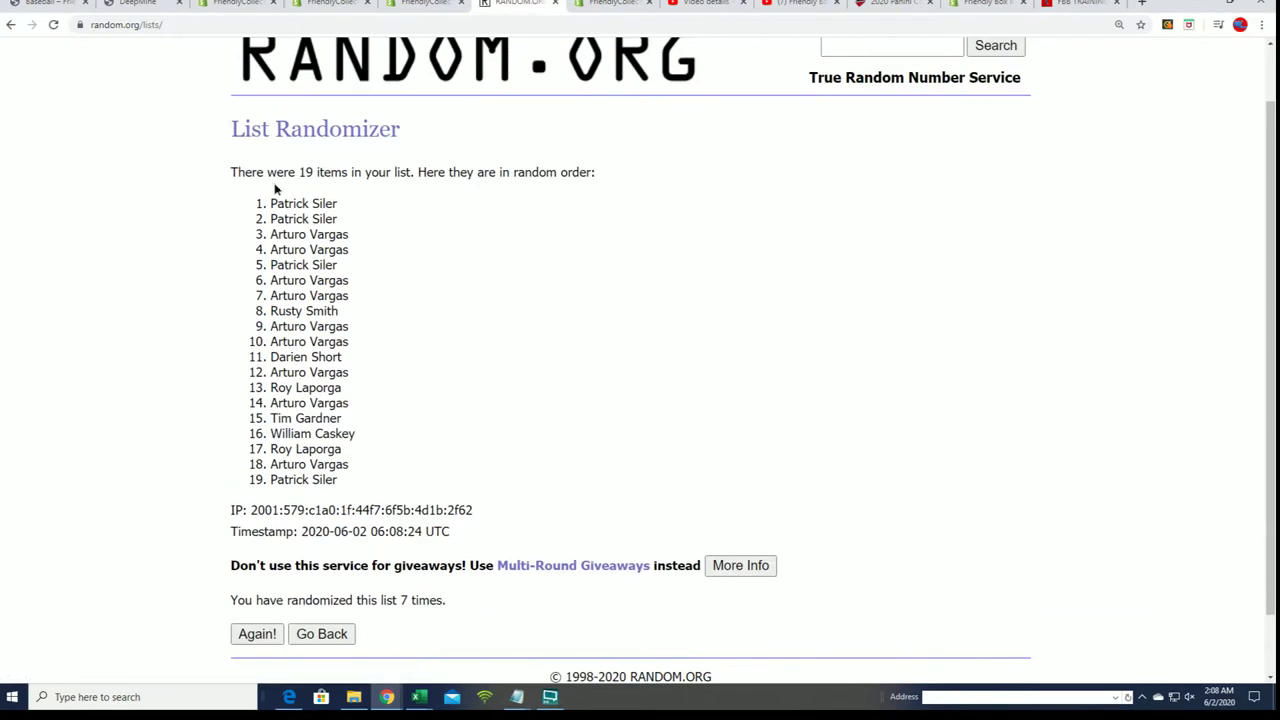
Step: Select and copy all 19 shuffled owner names
left_click_drag(277, 203, 333, 374)
left_click_drag(266, 197, 347, 483)
right_click(330, 451)
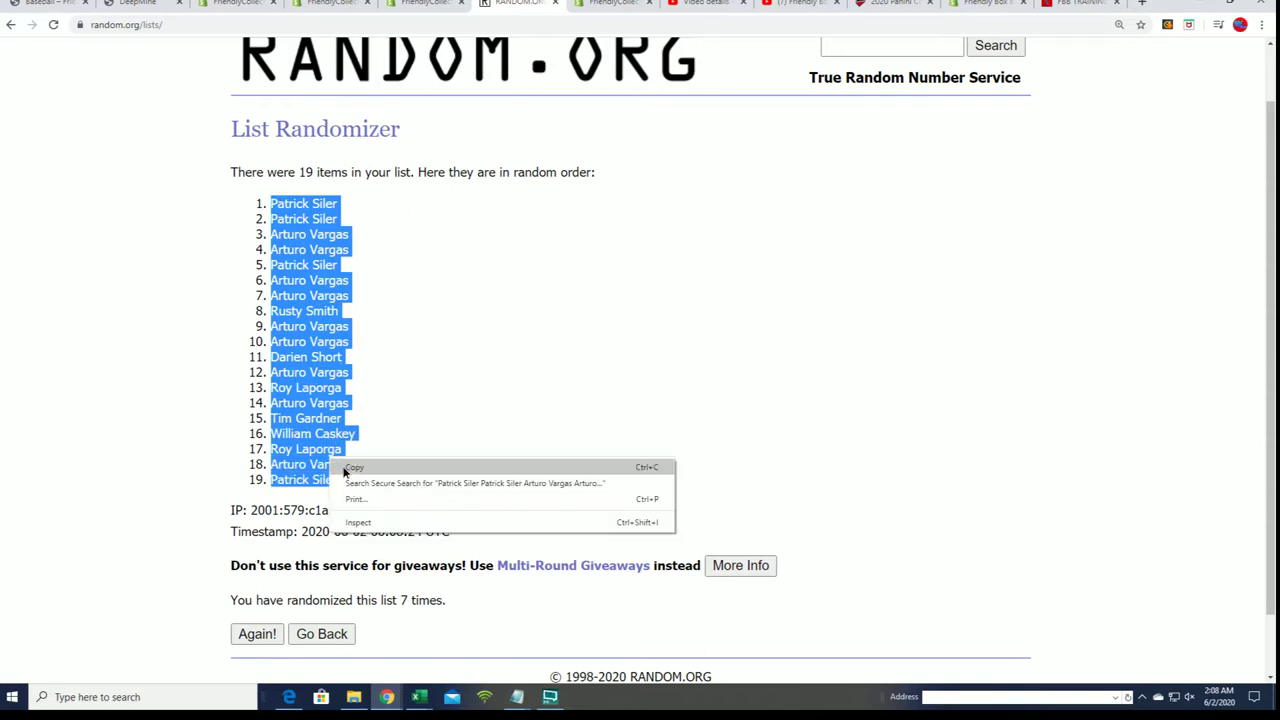
left_click(345, 468)
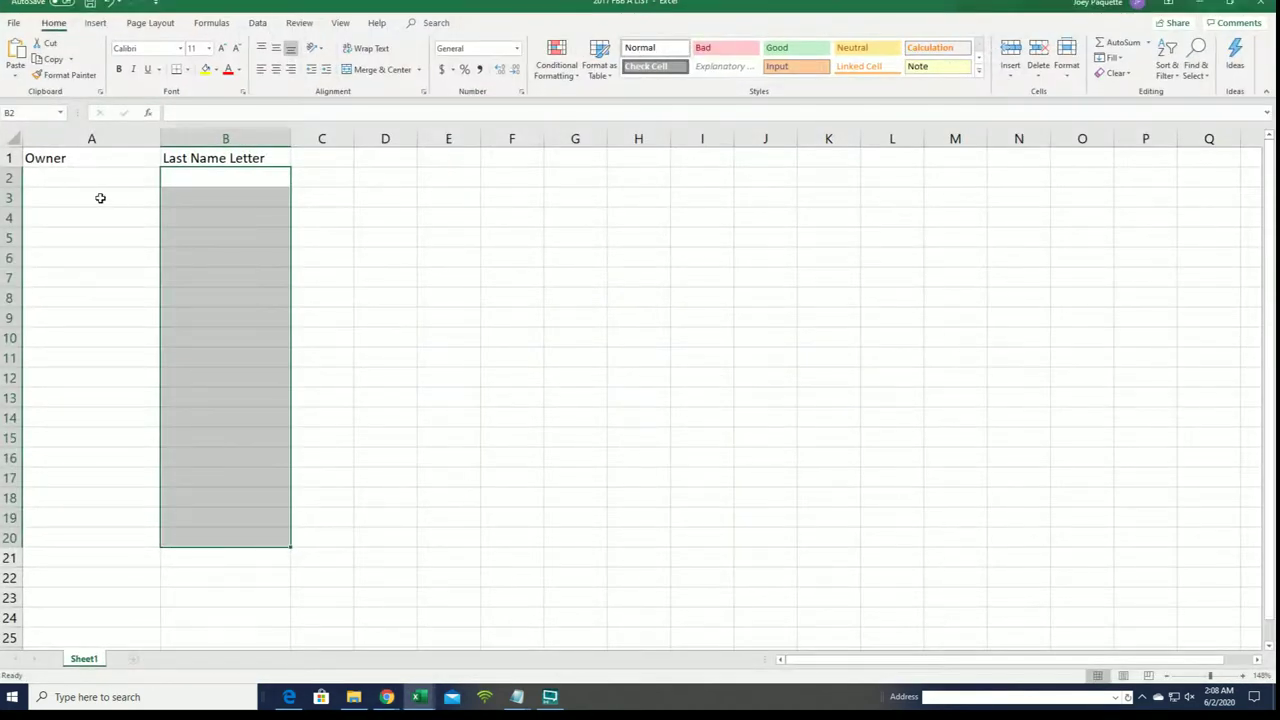
Step: Paste the shuffled names as plain text into Excel cells A2:A20 under Owner
left_click(37, 177)
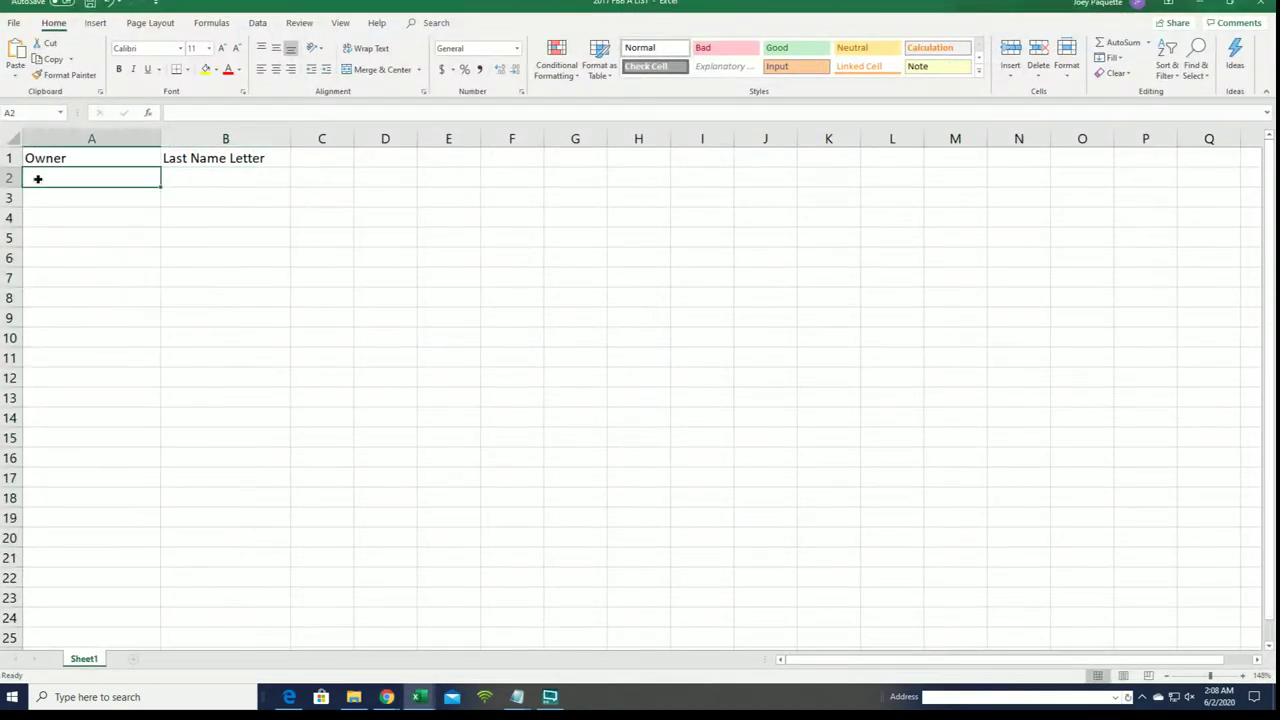
right_click(37, 178)
left_click(84, 255)
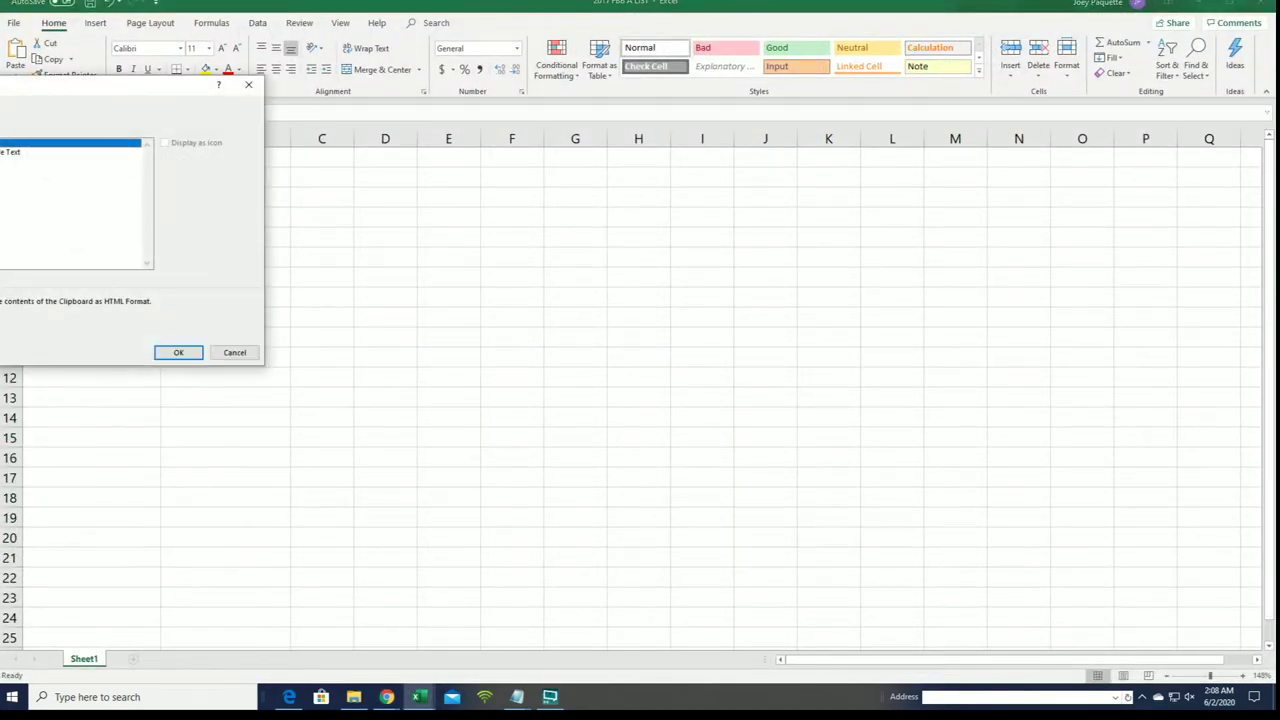
left_click(70, 161)
left_click(170, 354)
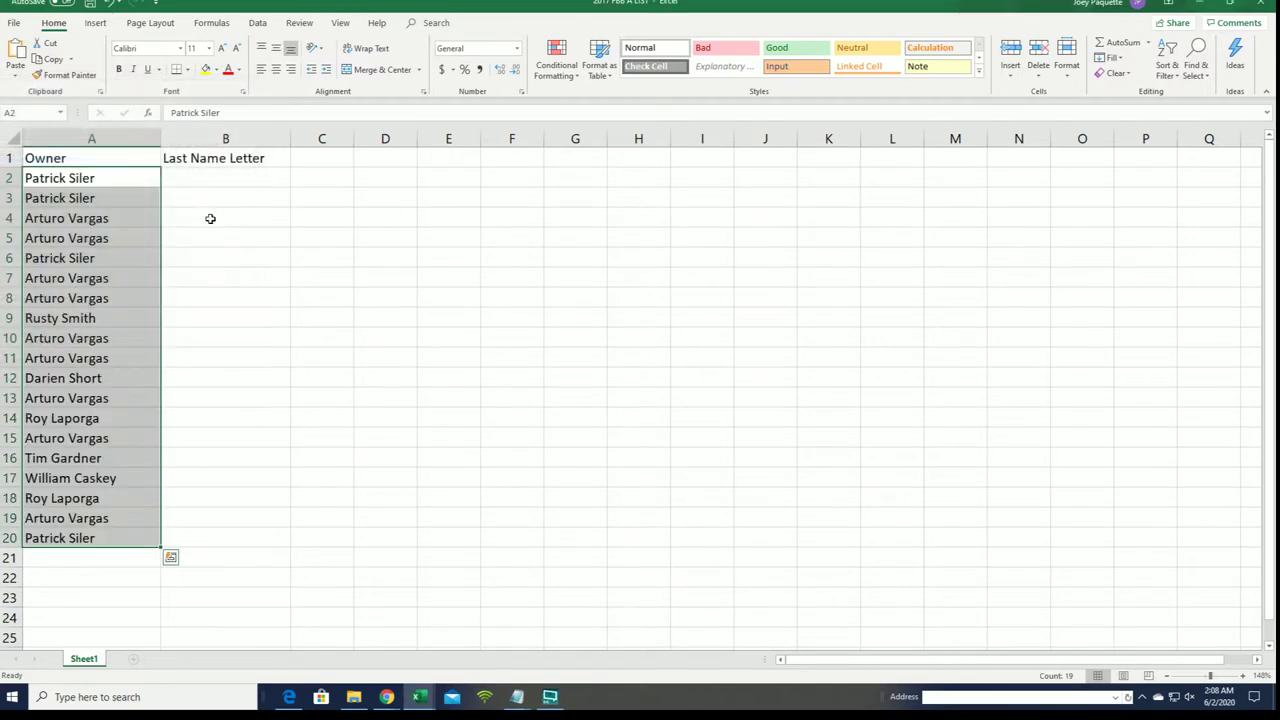
left_click(192, 176)
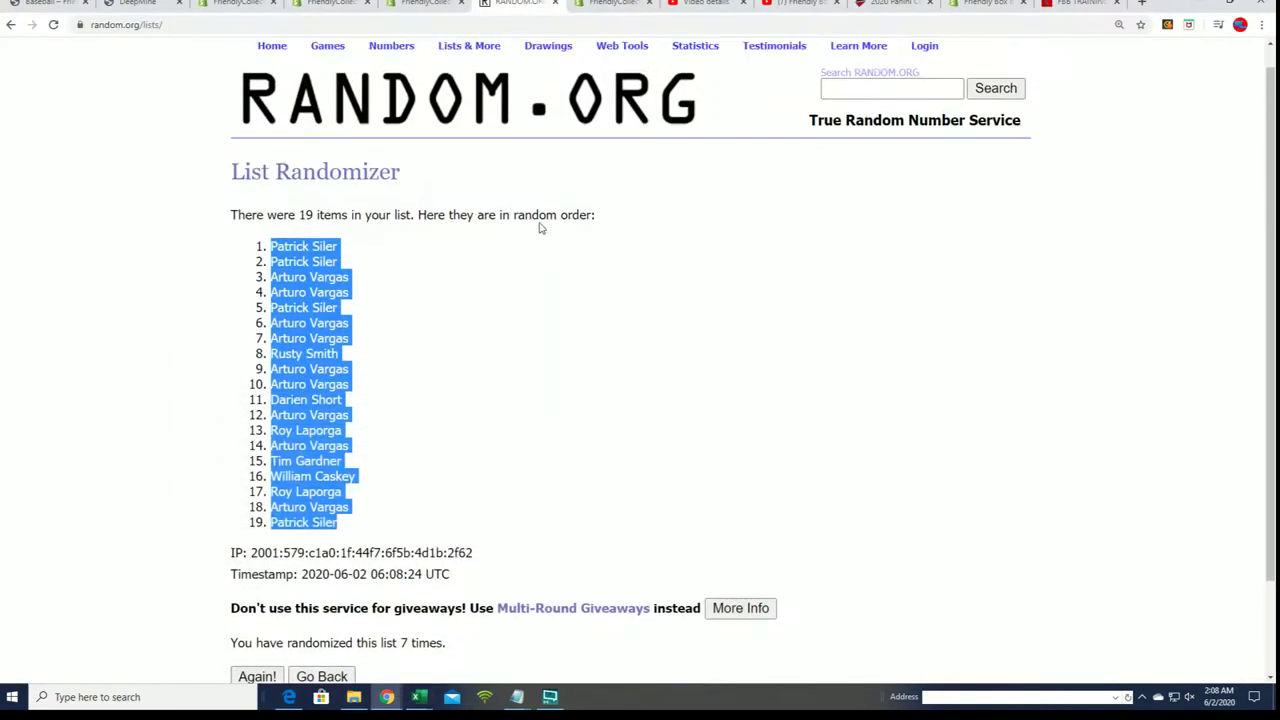
Step: Copy the 19 last-name letter groups from the notes
scroll(539, 228, "up", 1)
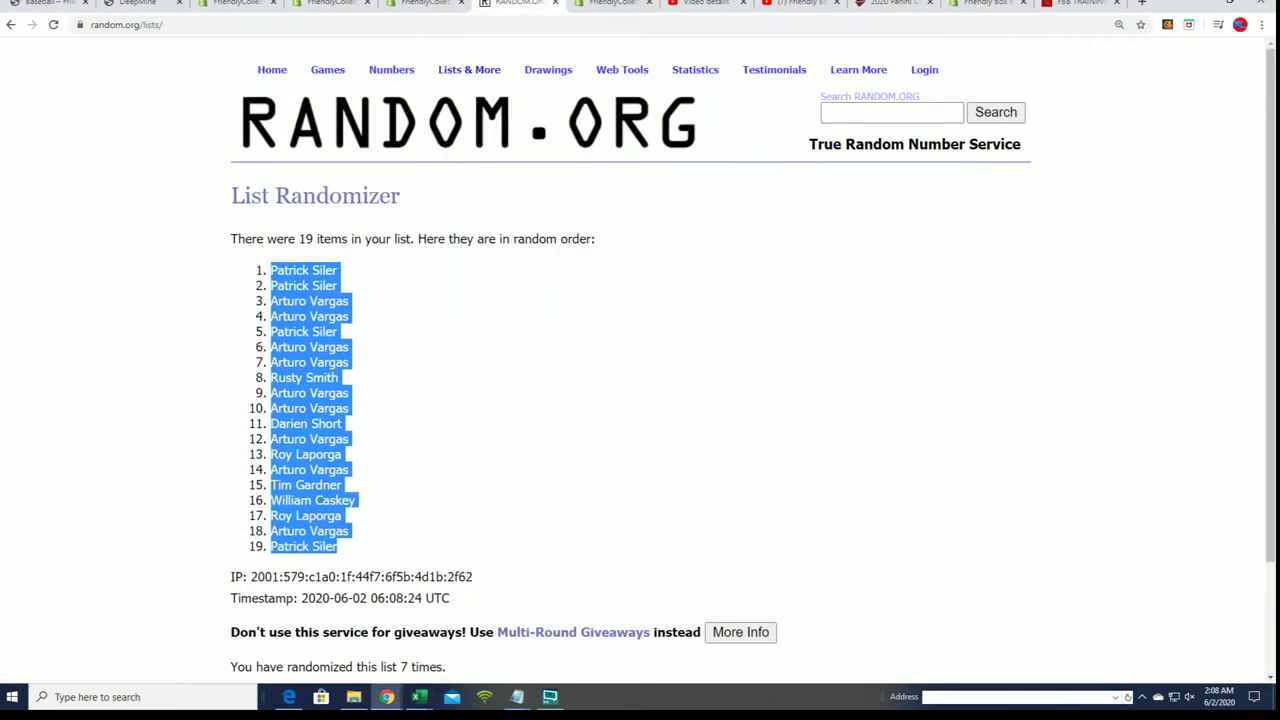
key("alt+Tab")
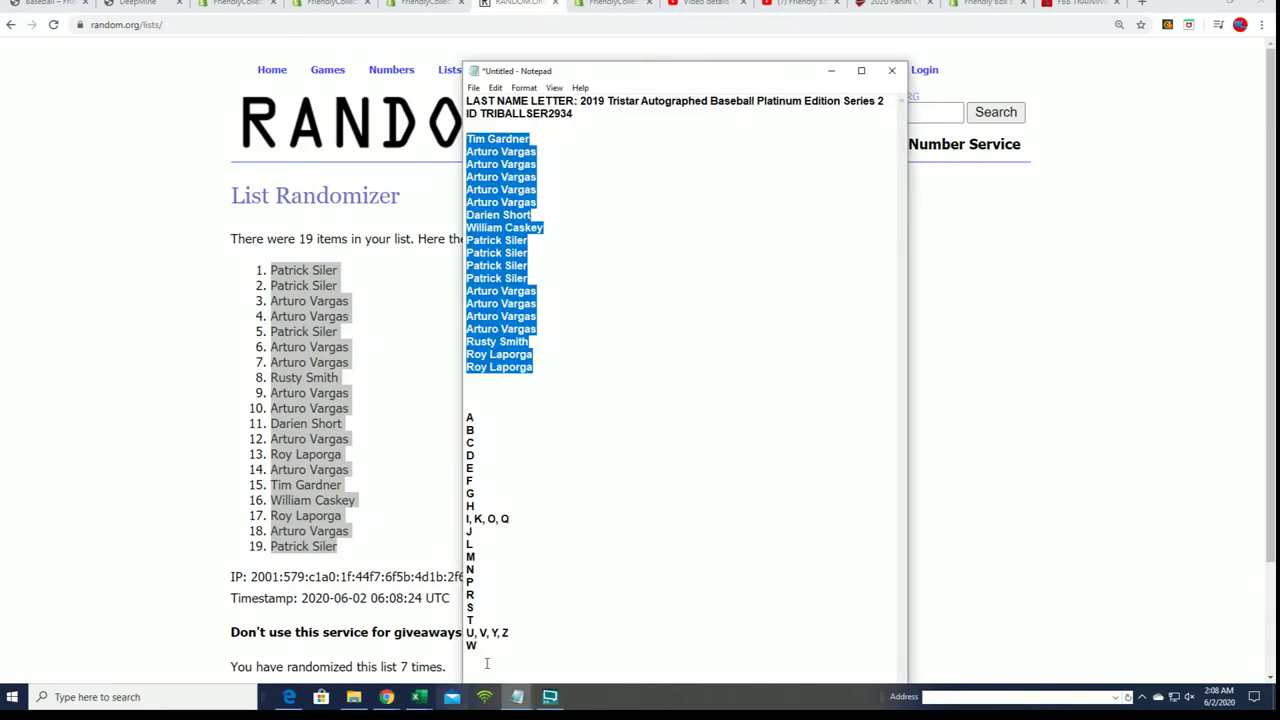
mouse_move(478, 648)
left_mouse_down()
mouse_move(467, 632)
mouse_move(468, 404)
mouse_move(470, 588)
mouse_move(497, 646)
left_mouse_up()
right_click(472, 420)
left_click(486, 405)
right_click(495, 648)
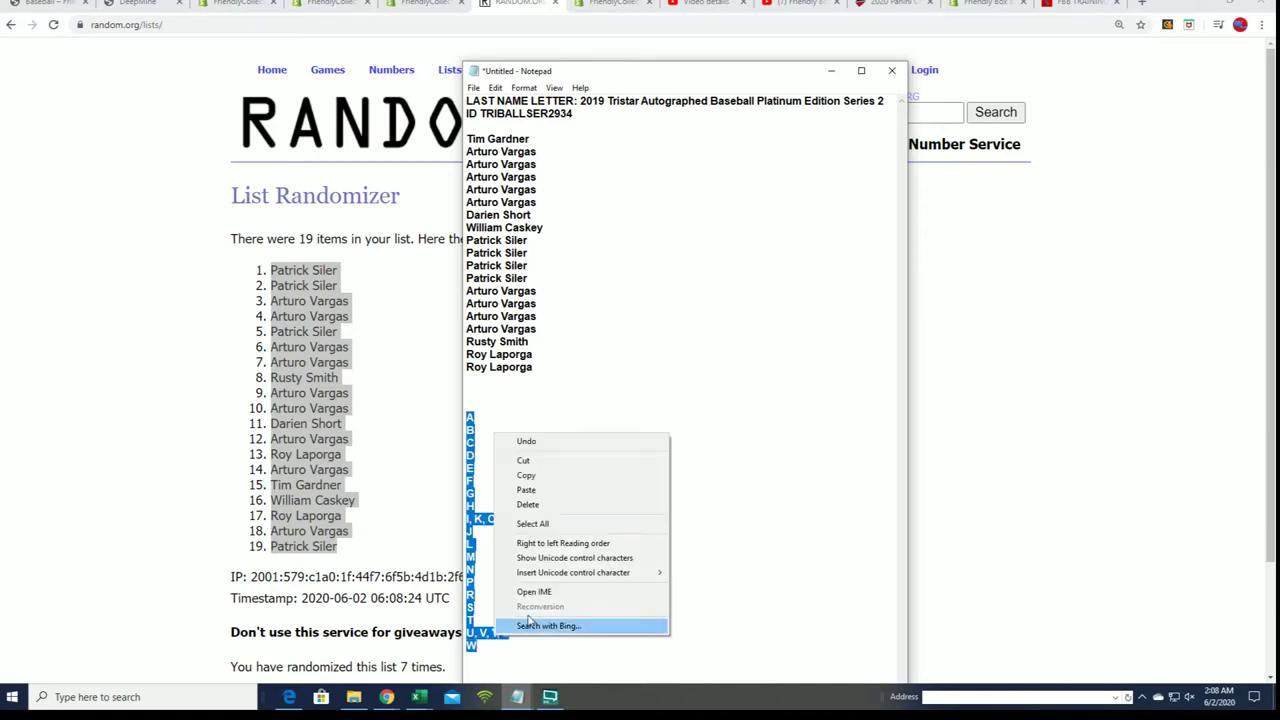
left_click(540, 490)
Step: Paste the letter list into a fresh List Randomizer form
left_click(383, 167)
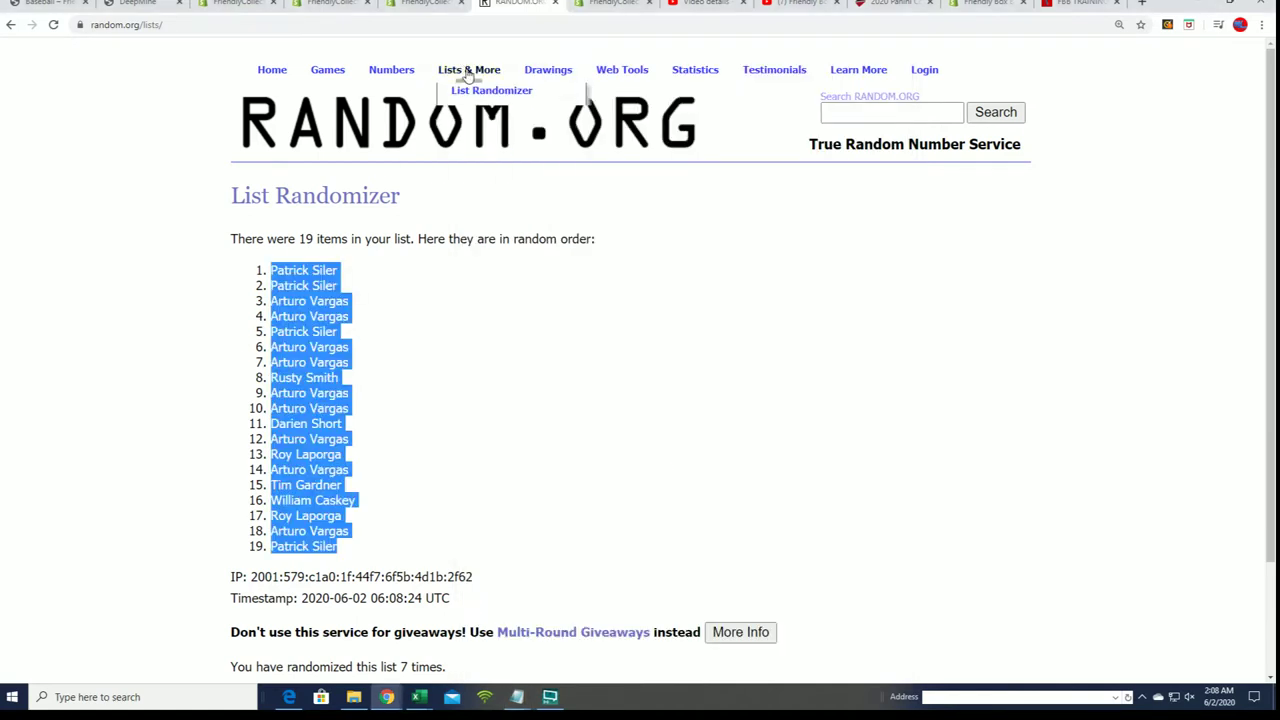
left_click(477, 91)
left_click(250, 402)
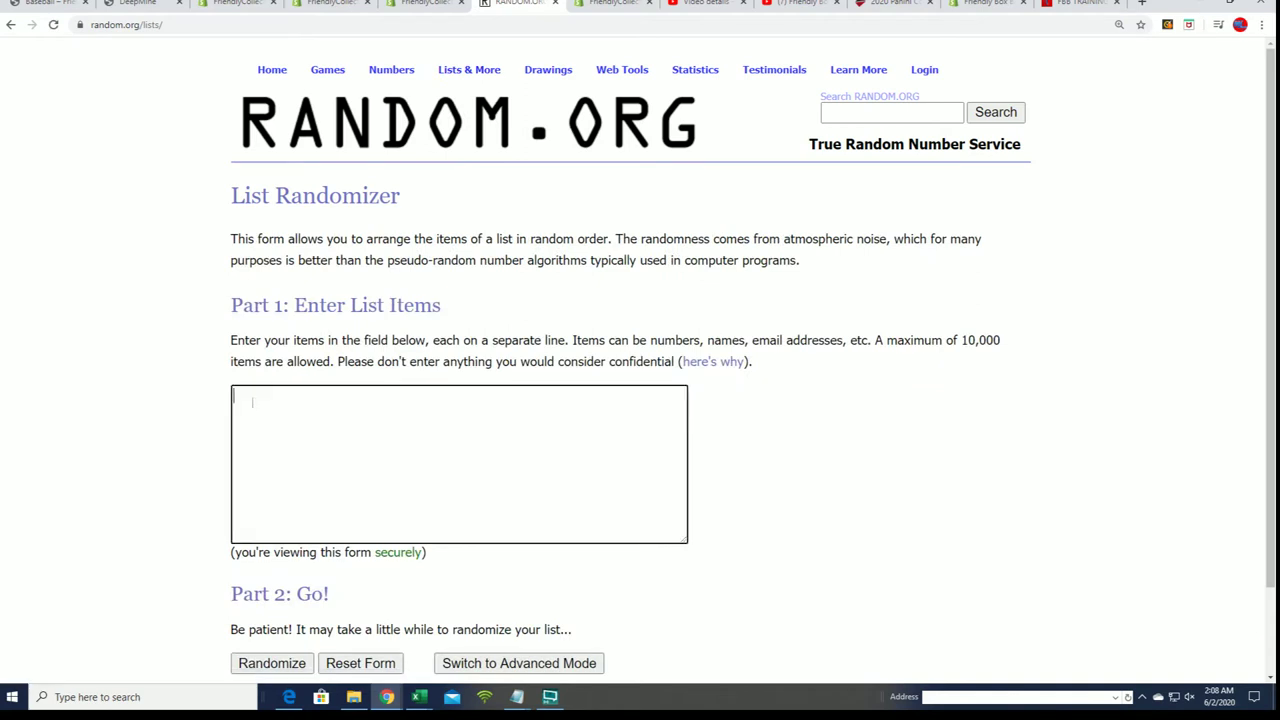
right_click(250, 402)
left_click(285, 503)
Step: Randomize the letter list and reshuffle it with Again! for seven shuffles in total
scroll(737, 534, "down", 2)
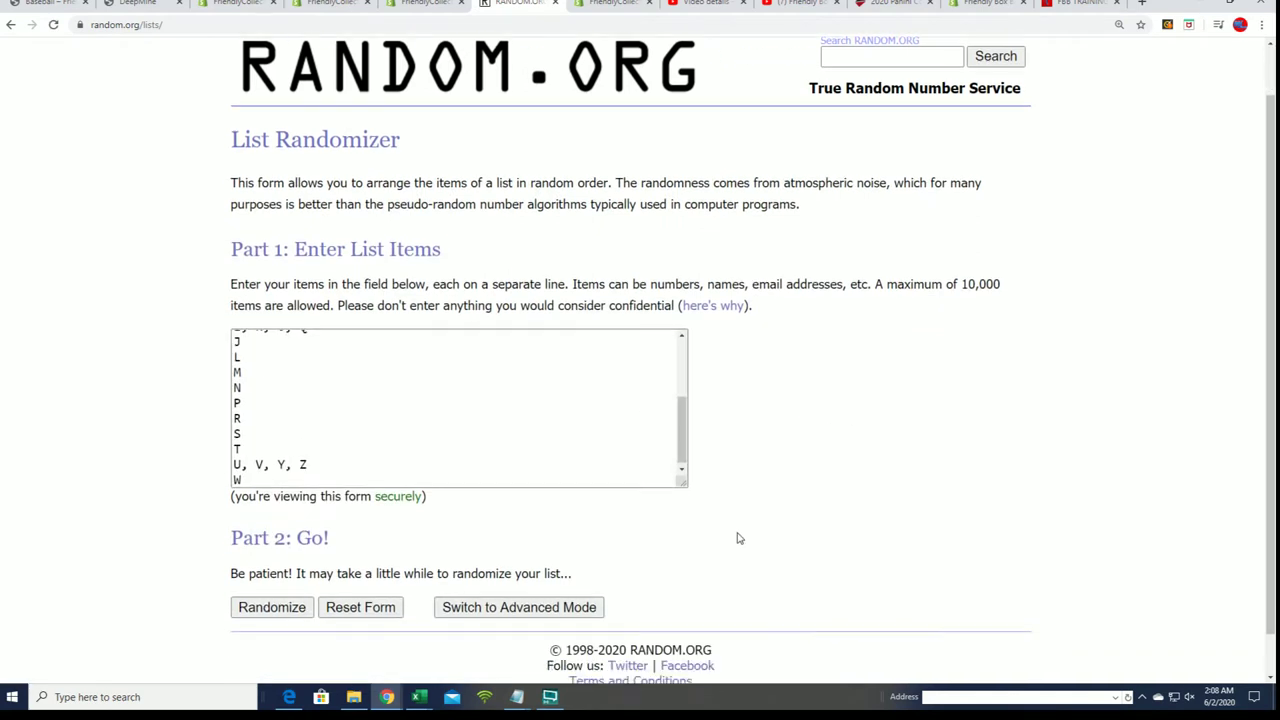
left_click(271, 560)
scroll(228, 598, "down", 2)
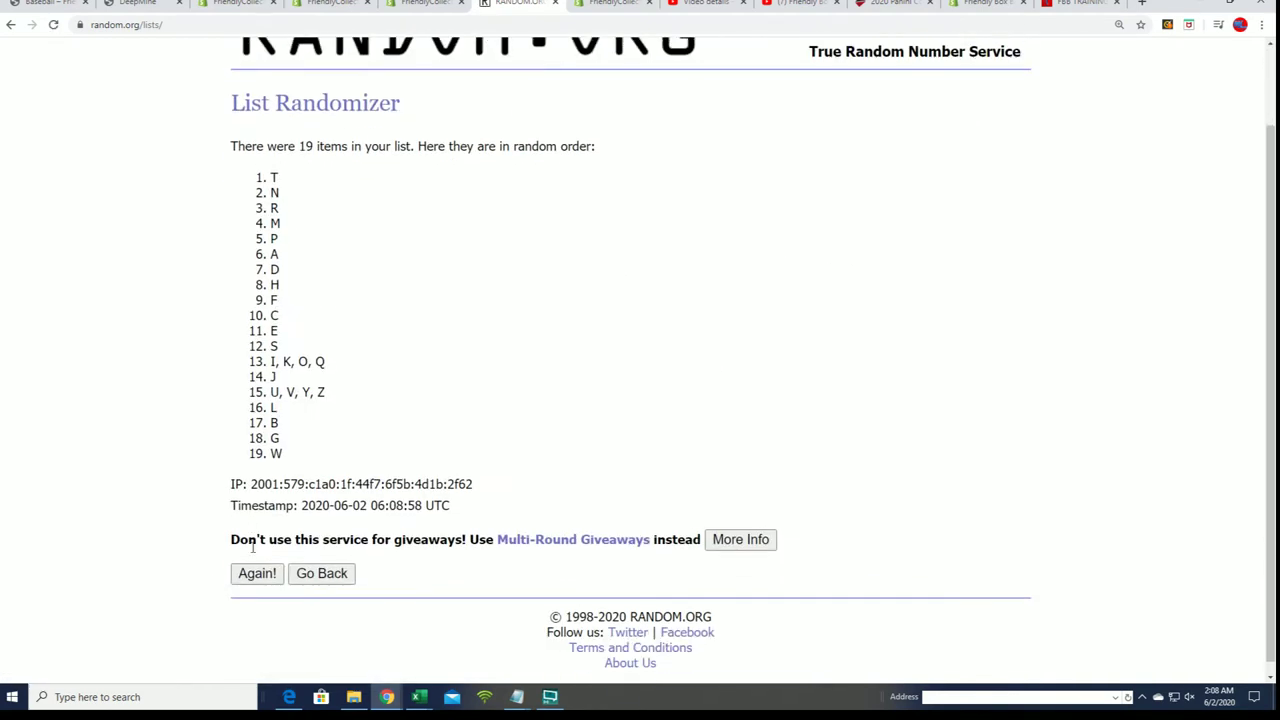
left_click(257, 562)
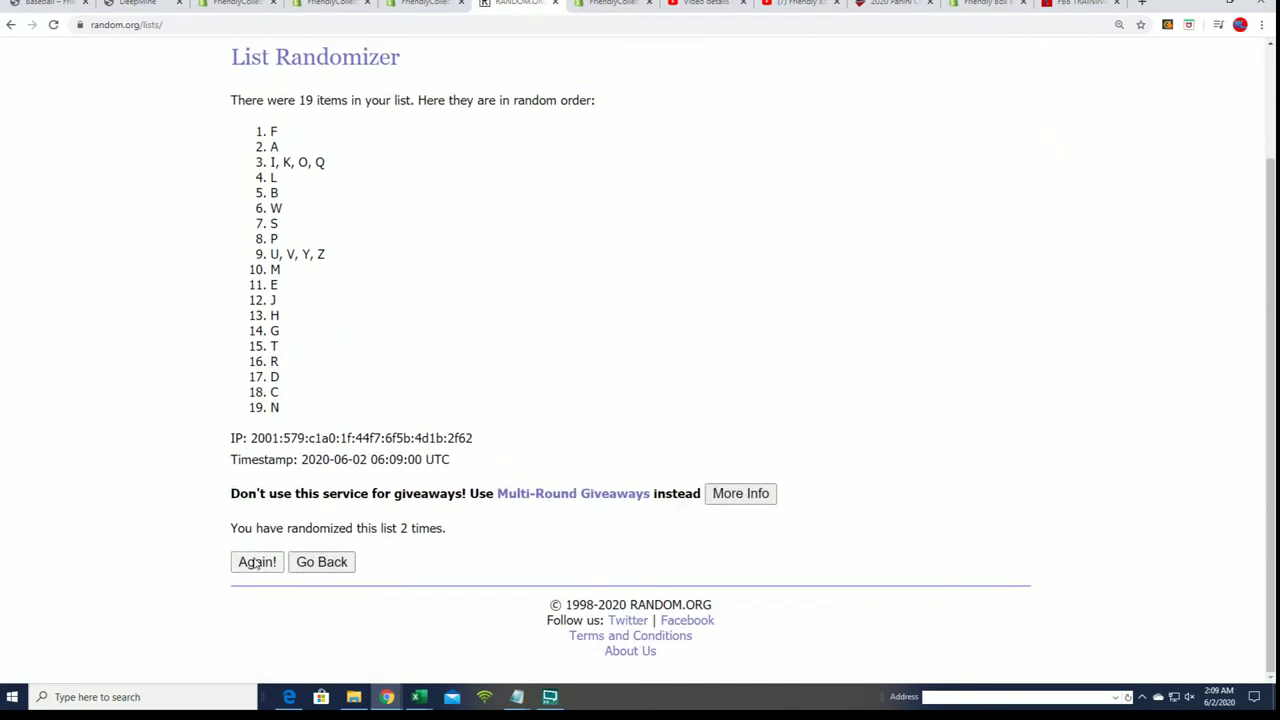
left_click(257, 562)
left_click(248, 562)
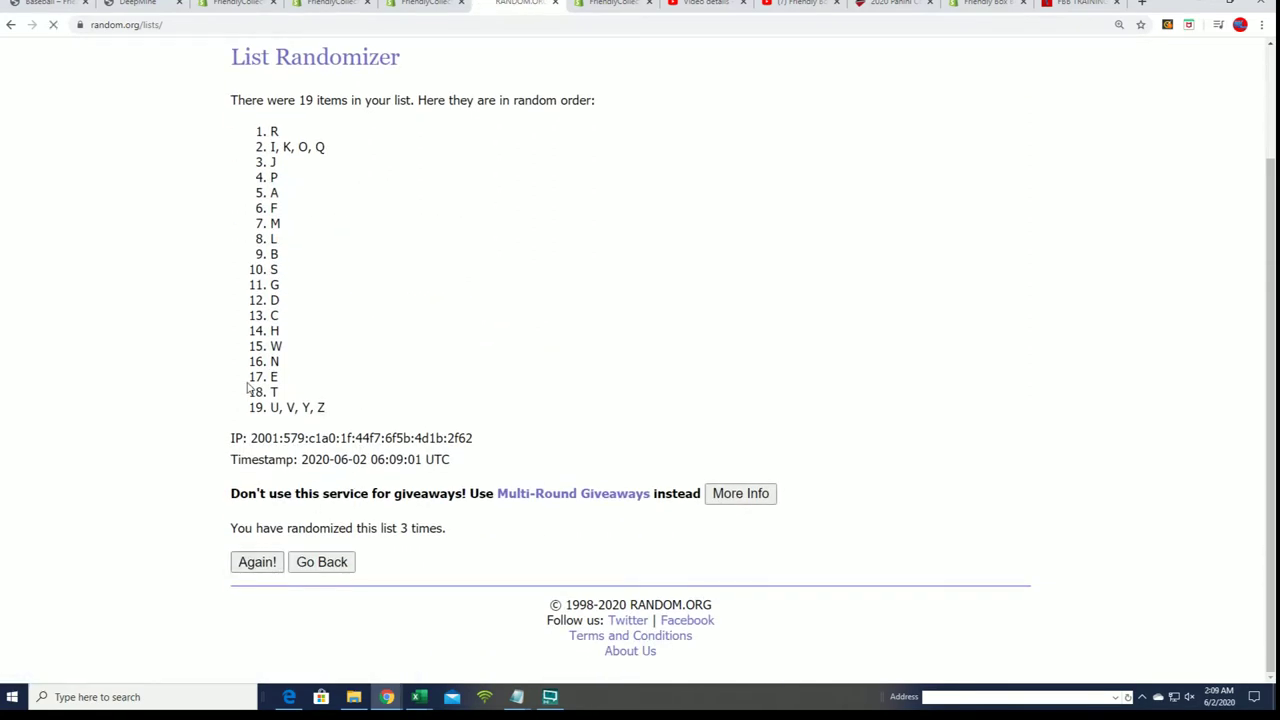
left_click(257, 562)
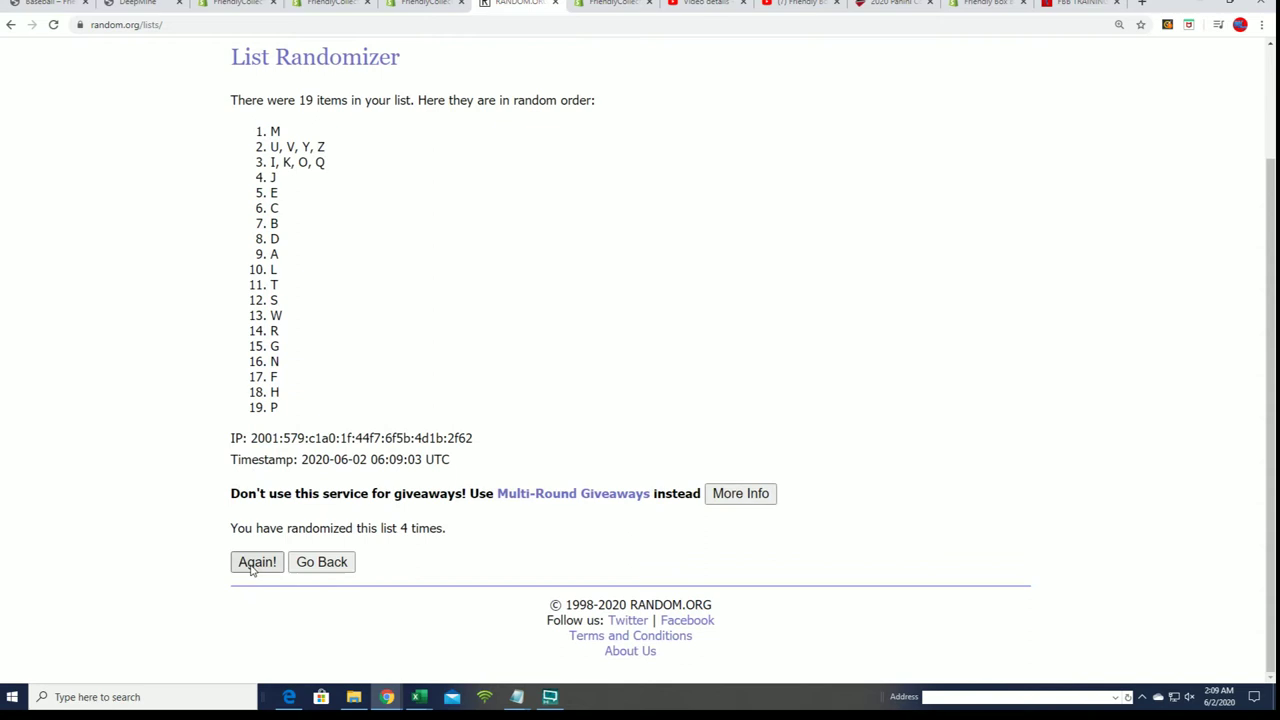
left_click(257, 562)
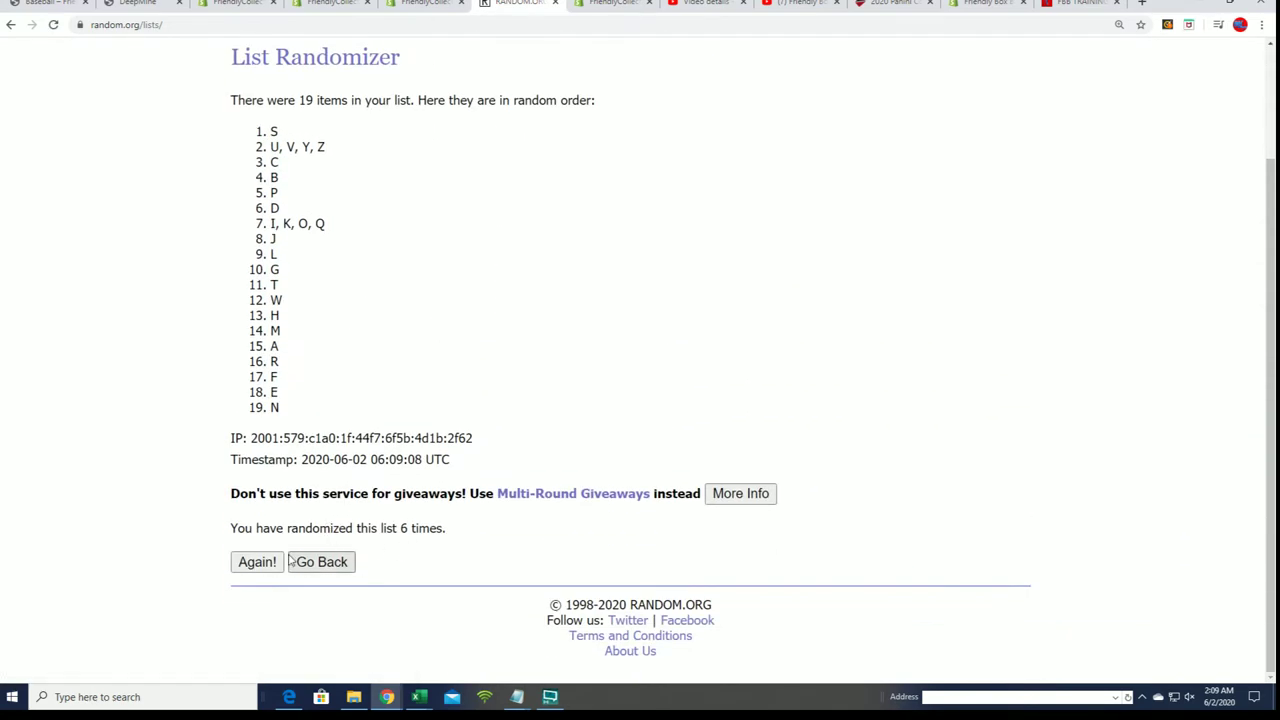
left_click(257, 562)
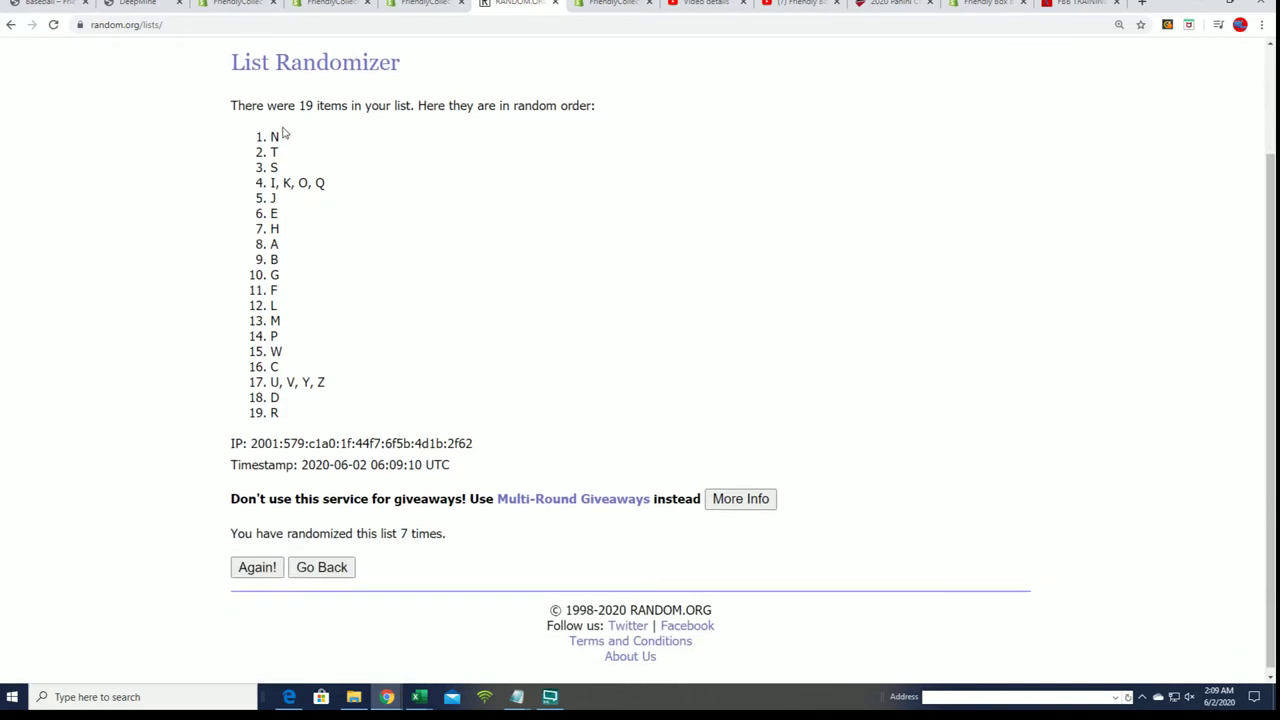
Step: Select and copy the shuffled letter list, with N, T, S leading
left_click_drag(272, 132, 286, 416)
right_click(278, 388)
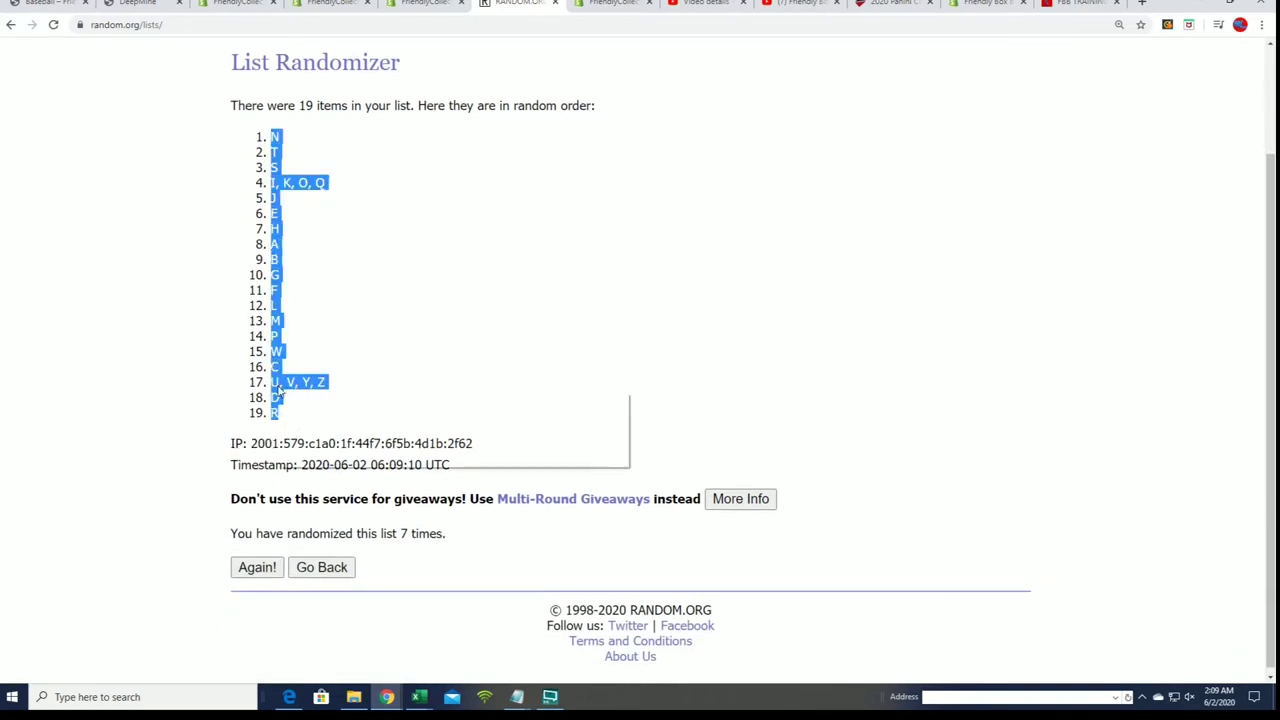
left_click(299, 400)
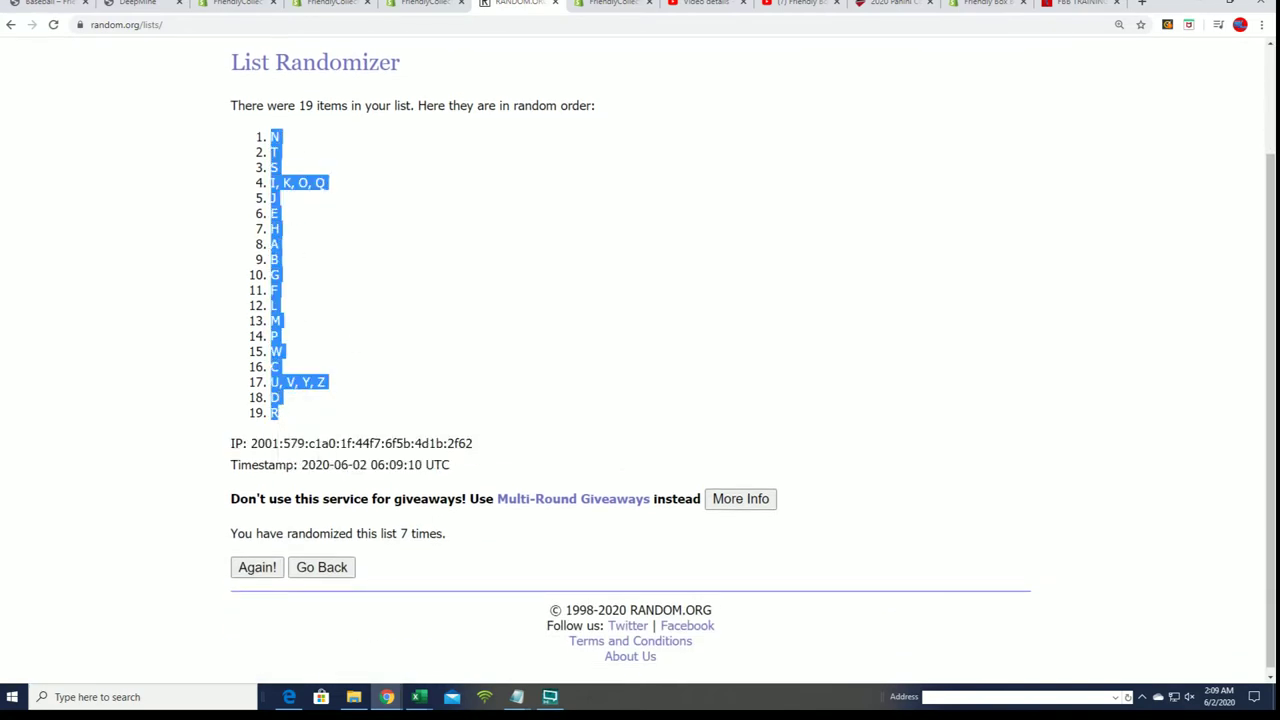
key("alt+Tab")
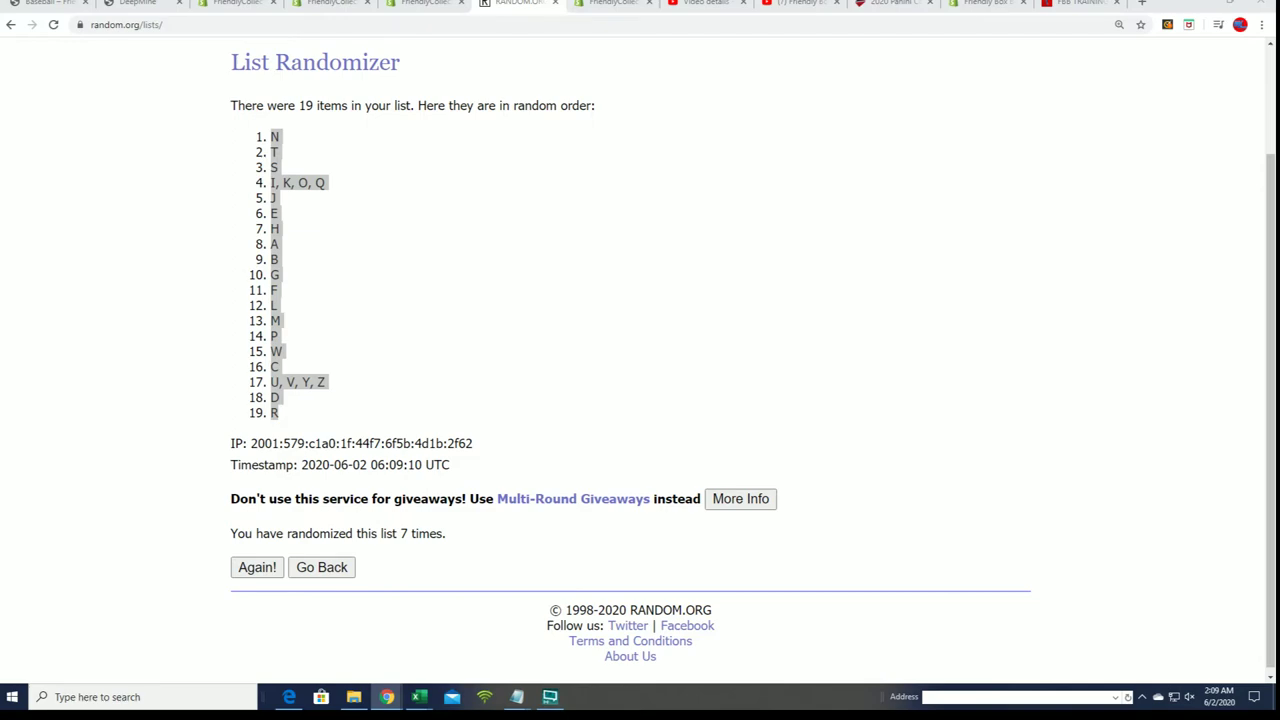
Step: Paste the shuffled letters as plain text into B2:B20, then narrow column A to fit the owner names
key("alt+Tab")
right_click(175, 174)
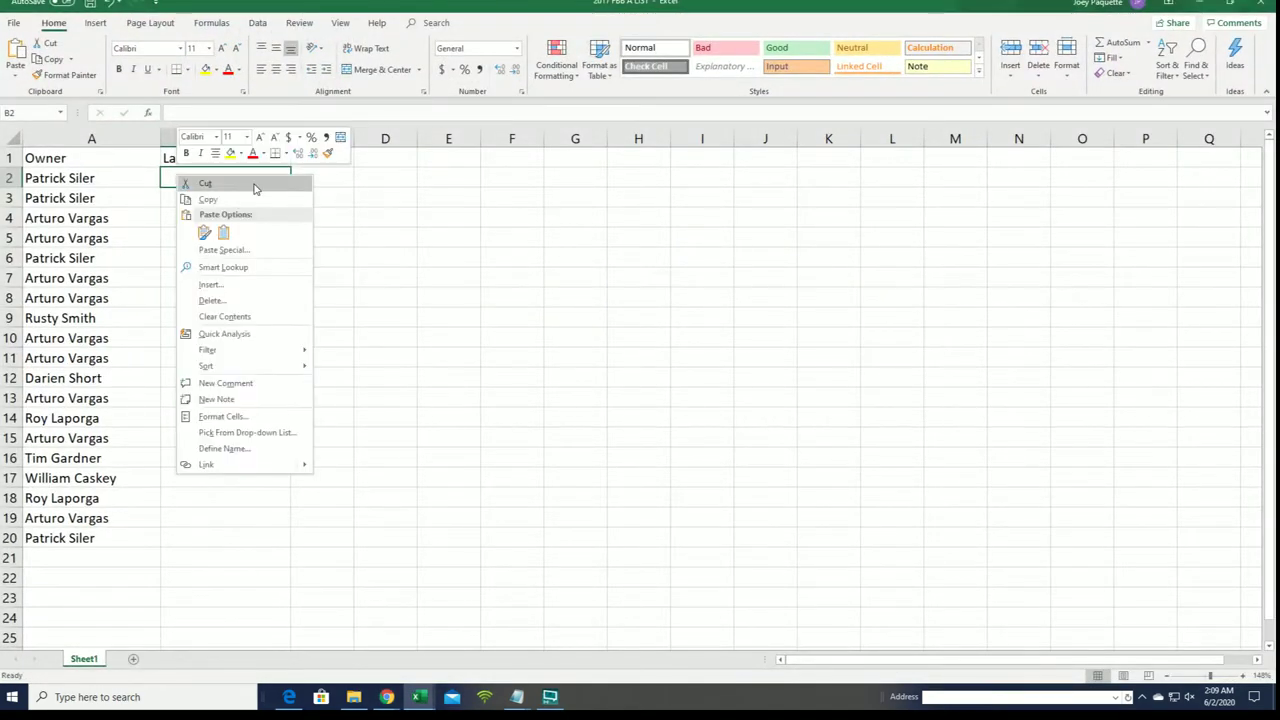
left_click(216, 250)
left_click(110, 182)
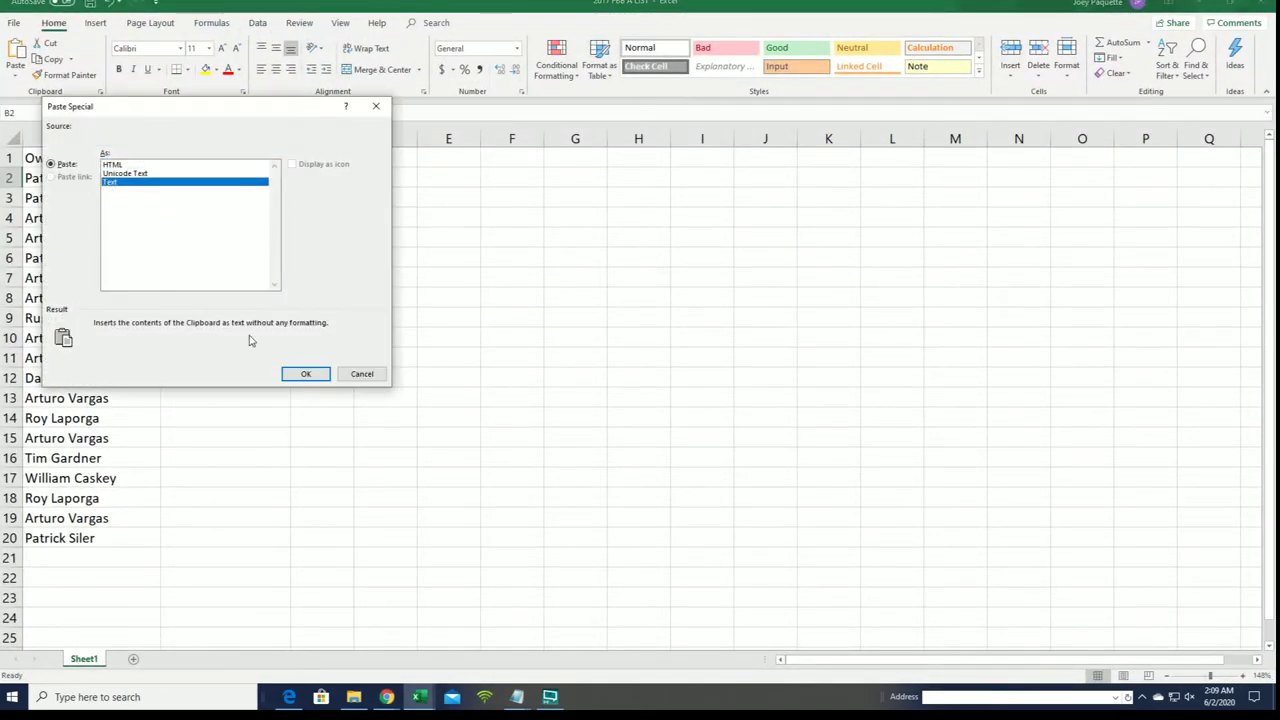
left_click(306, 374)
left_click(140, 139)
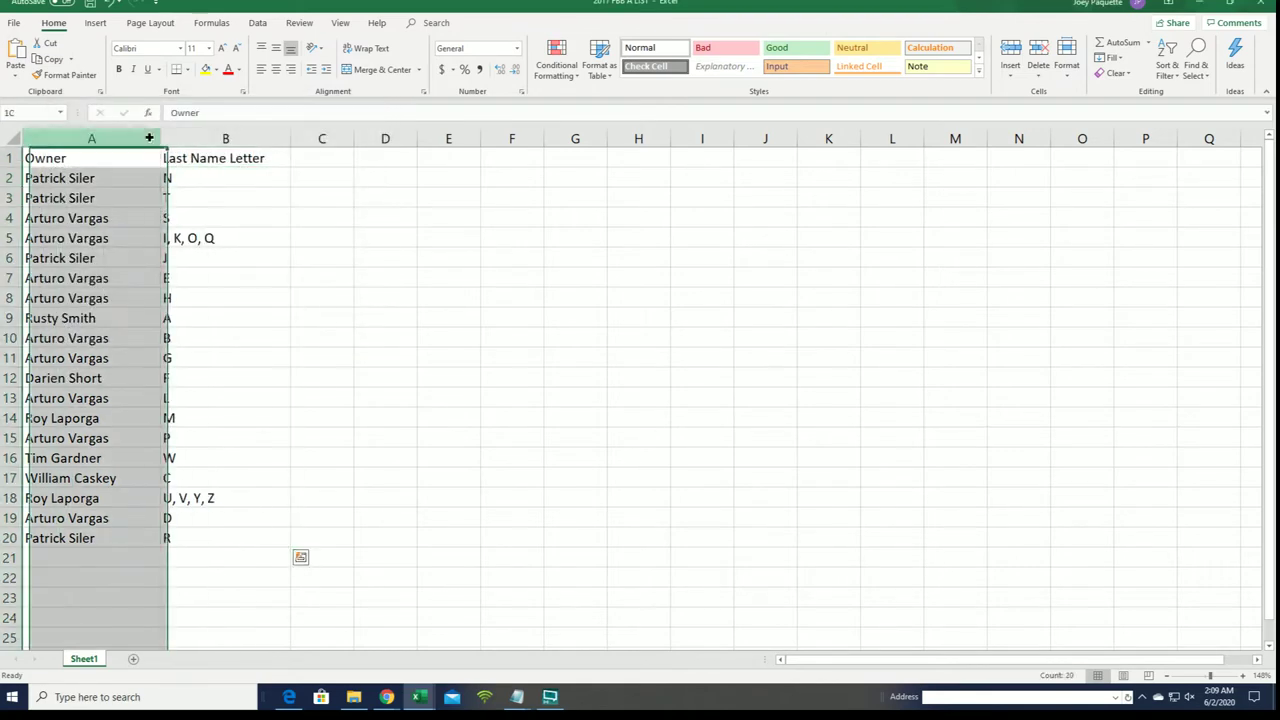
left_click_drag(160, 140, 119, 140)
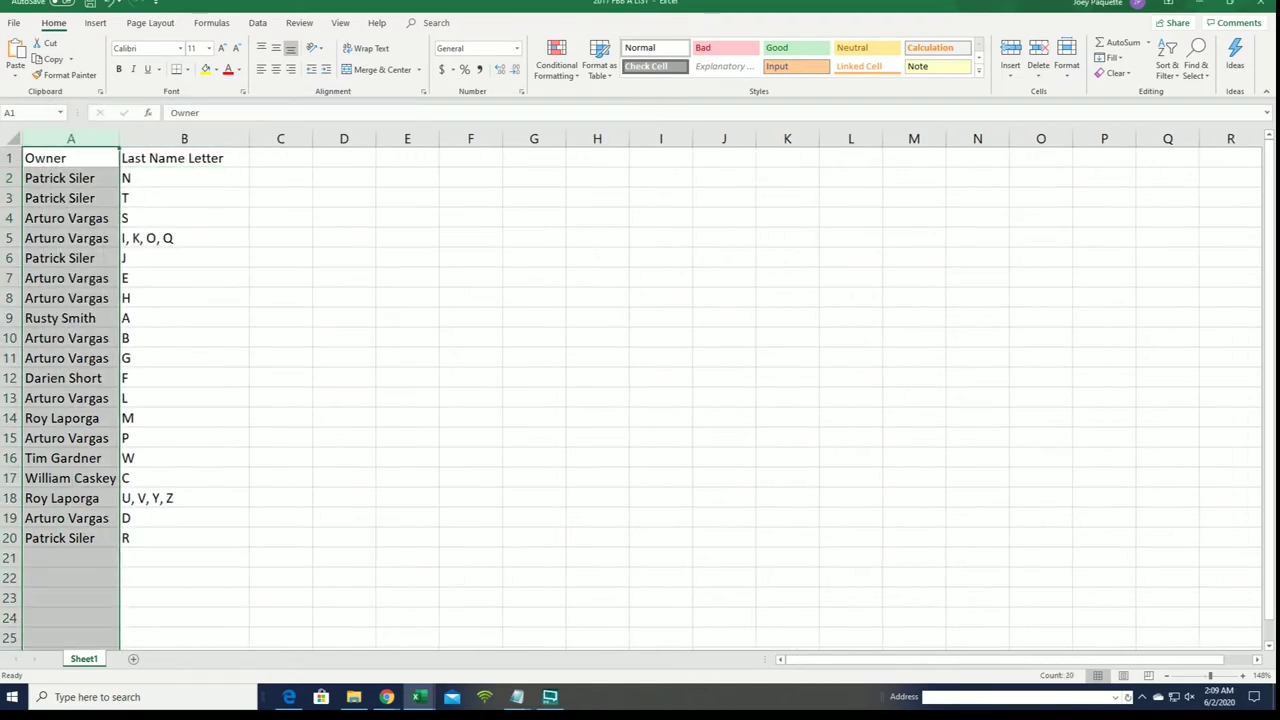